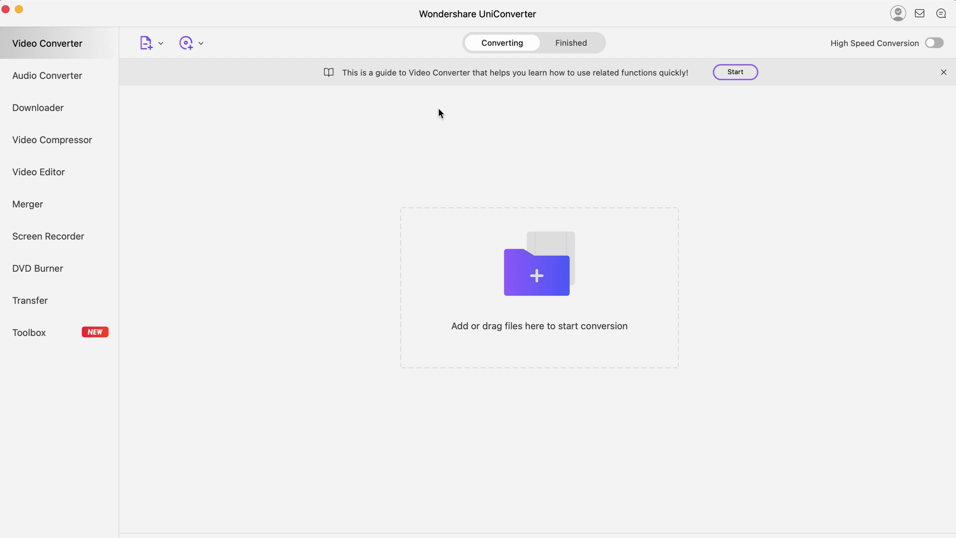
- Browse the Video Editor tools, then return to the Video Converter workspace to add IMG_3182
{"action": "left_click", "coordinate": [62, 171]}
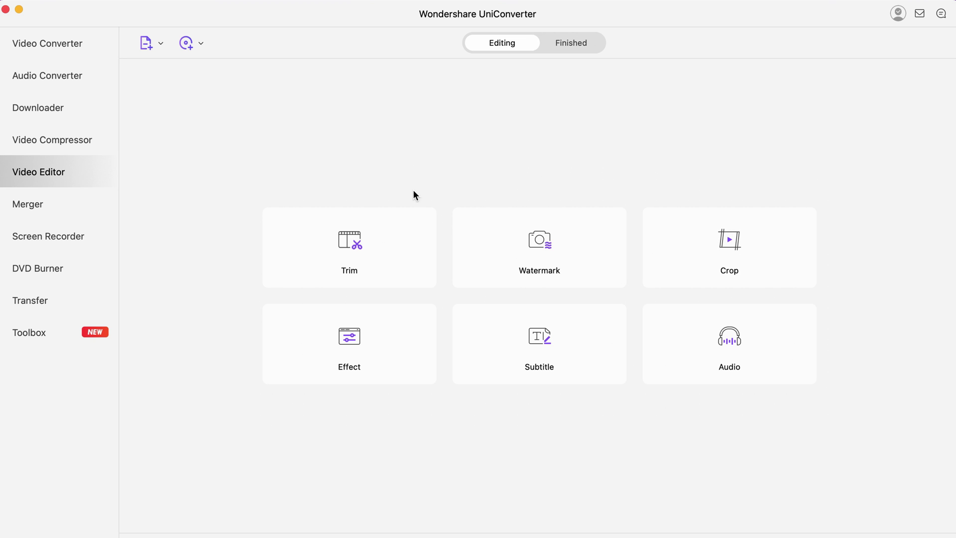
{"action": "left_click", "coordinate": [58, 44]}
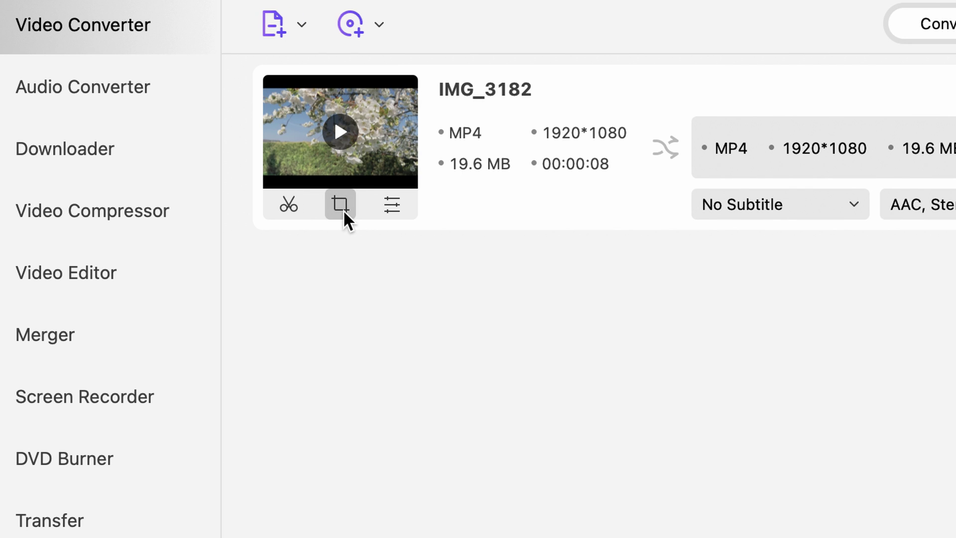
- Open the crop editor and shrink the crop box from its left side and corners
{"action": "left_click", "coordinate": [343, 210]}
{"action": "mouse_move", "coordinate": [173, 183]}
{"action": "left_mouse_down"}
{"action": "mouse_move", "coordinate": [351, 205]}
{"action": "mouse_move", "coordinate": [174, 218]}
{"action": "left_mouse_up"}
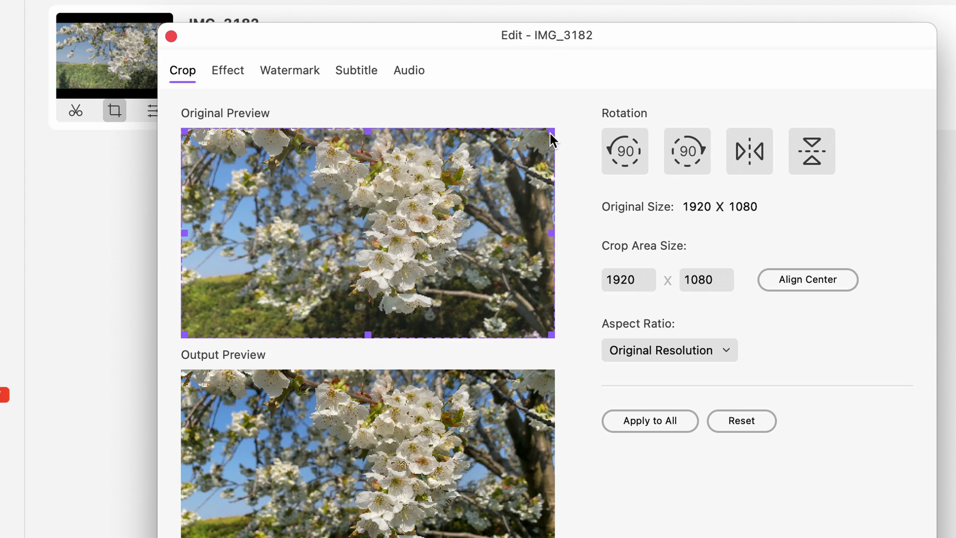
{"action": "mouse_move", "coordinate": [550, 134]}
{"action": "left_mouse_down"}
{"action": "mouse_move", "coordinate": [387, 191]}
{"action": "mouse_move", "coordinate": [306, 169]}
{"action": "mouse_move", "coordinate": [420, 154]}
{"action": "mouse_move", "coordinate": [510, 13]}
{"action": "mouse_move", "coordinate": [572, 11]}
{"action": "left_mouse_up"}
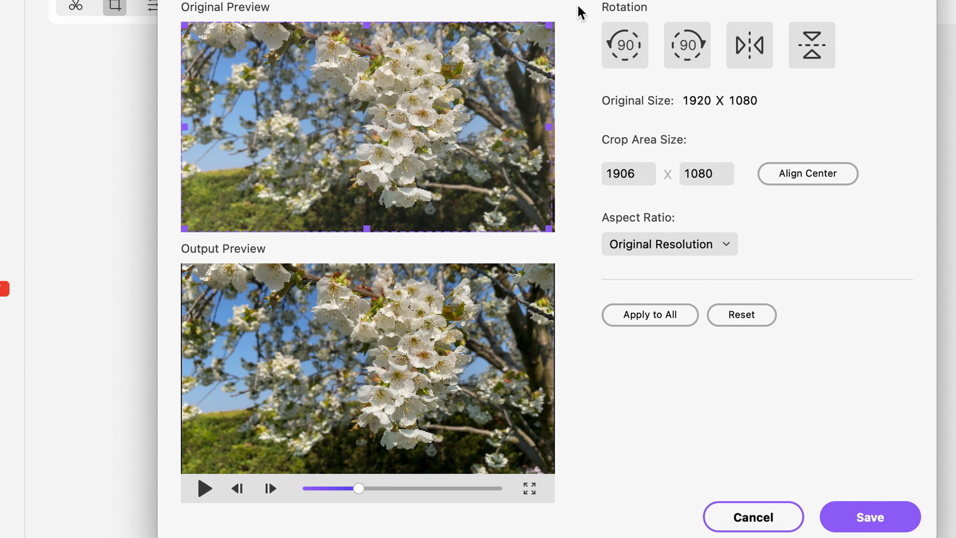
{"action": "mouse_move", "coordinate": [180, 228]}
{"action": "left_mouse_down"}
{"action": "mouse_move", "coordinate": [294, 160]}
{"action": "mouse_move", "coordinate": [379, 151]}
{"action": "left_mouse_up"}
- Set an 800 × 800 crop over the blossoms, with output aspect ratio matching crop size
{"action": "type", "text": "800"}
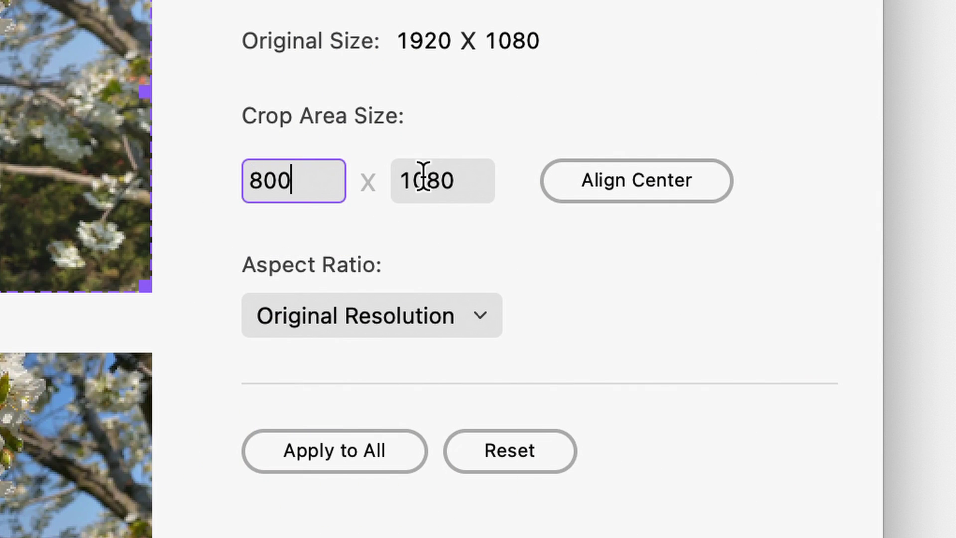
{"action": "double_click", "coordinate": [438, 178]}
{"action": "type", "text": "800"}
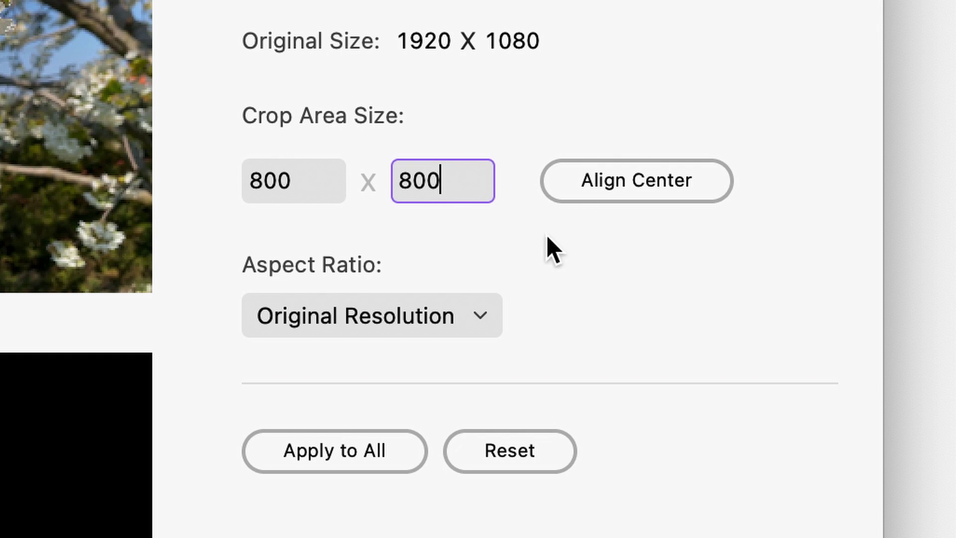
{"action": "left_click", "coordinate": [651, 182]}
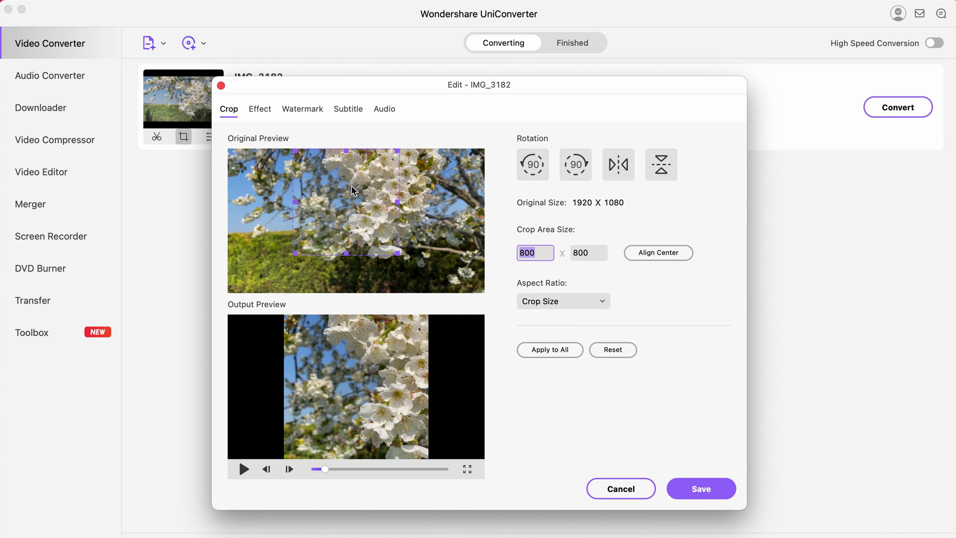
{"action": "mouse_move", "coordinate": [351, 189]}
{"action": "left_mouse_down"}
{"action": "mouse_move", "coordinate": [417, 190]}
{"action": "mouse_move", "coordinate": [351, 190]}
{"action": "mouse_move", "coordinate": [507, 159]}
{"action": "mouse_move", "coordinate": [471, 240]}
{"action": "mouse_move", "coordinate": [386, 246]}
{"action": "left_mouse_up"}
{"action": "left_click", "coordinate": [527, 198]}
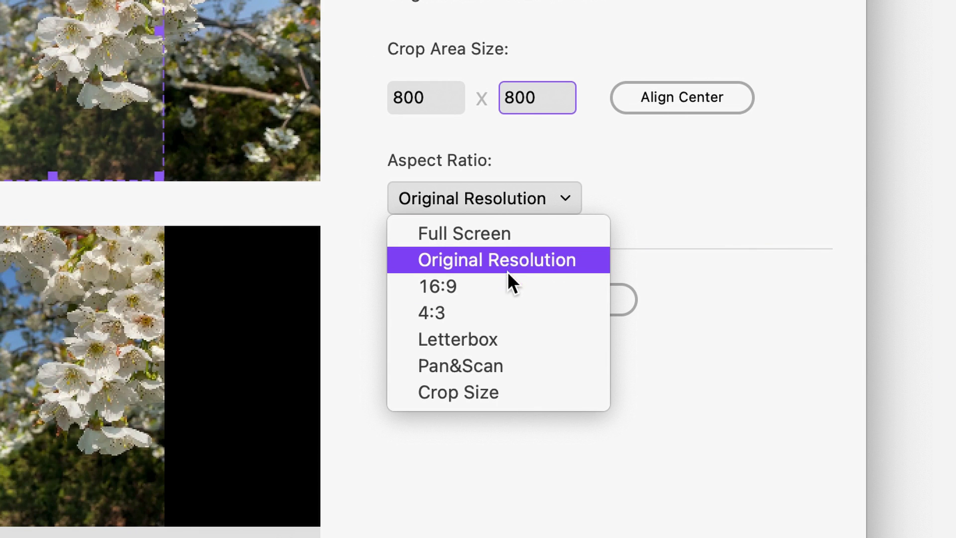
{"action": "left_click", "coordinate": [511, 394]}
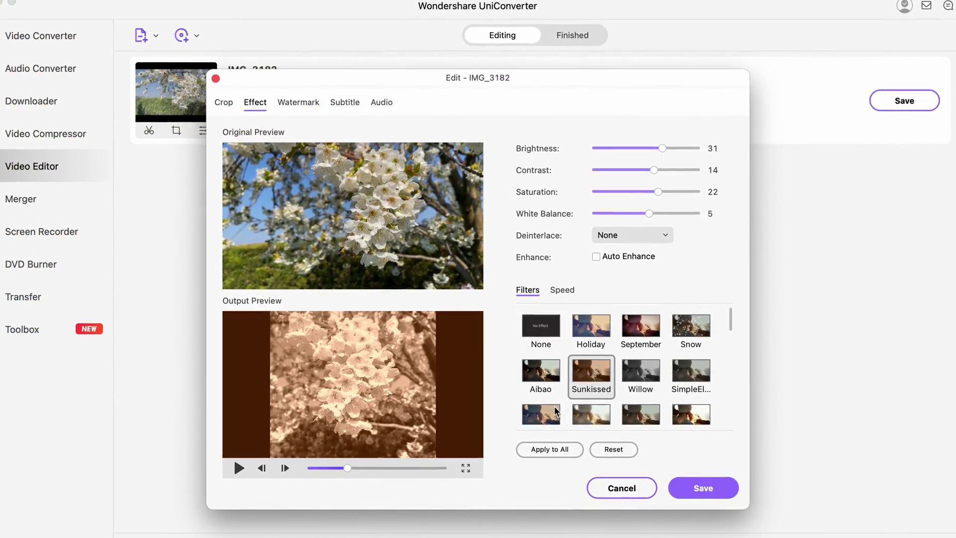
- Check the watermark options, then raise the clip's audio volume to maximum
{"action": "left_click", "coordinate": [306, 100]}
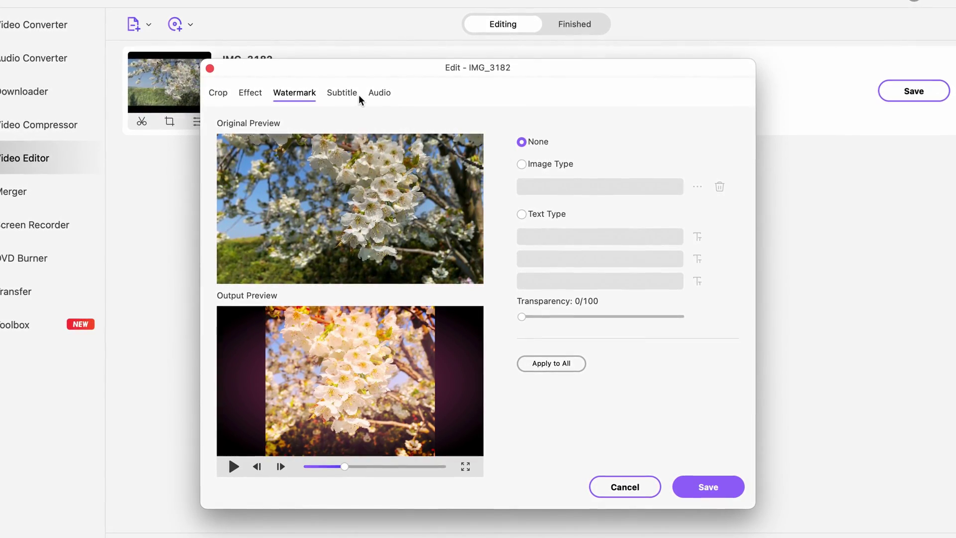
{"action": "left_click", "coordinate": [379, 95]}
{"action": "left_click_drag", "start_coordinate": [601, 153], "coordinate": [682, 152]}
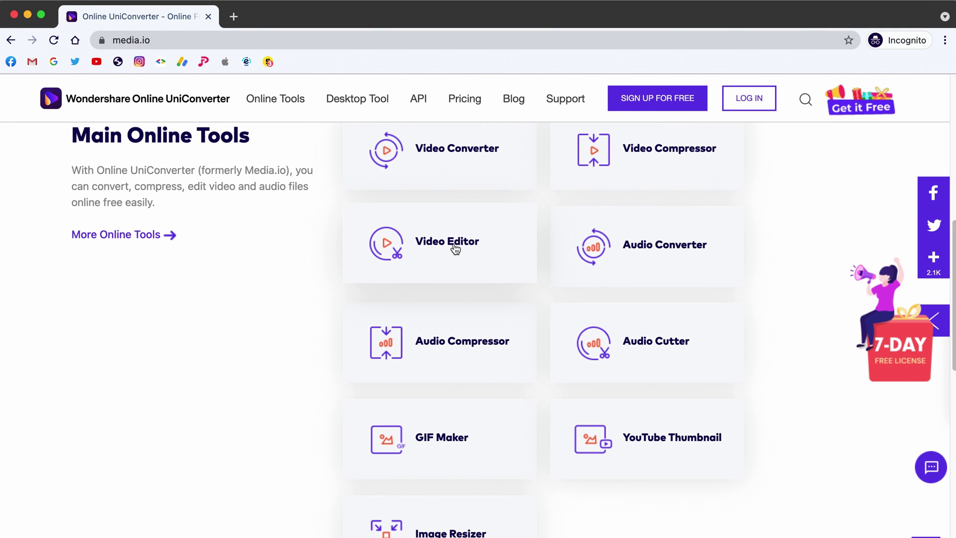
- Upload IMG_3182.mp4 into the online Video Editor tool
{"action": "left_click", "coordinate": [454, 249]}
{"action": "left_click", "coordinate": [611, 306]}
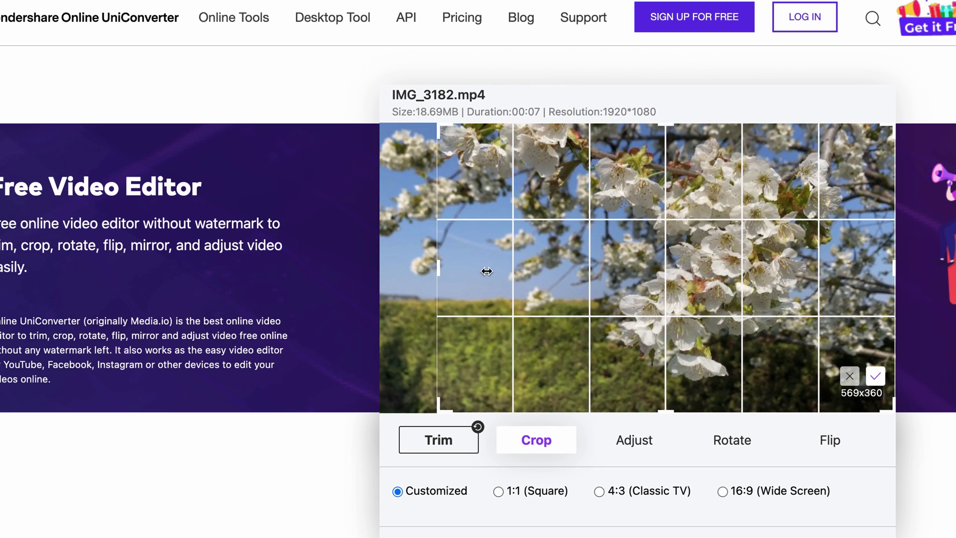
- Reshape the crop box, try 1:1 and 4:3, then settle on 16:9 wide screen
{"action": "left_click_drag", "start_coordinate": [486, 270], "coordinate": [659, 279]}
{"action": "left_click_drag", "start_coordinate": [758, 290], "coordinate": [681, 277]}
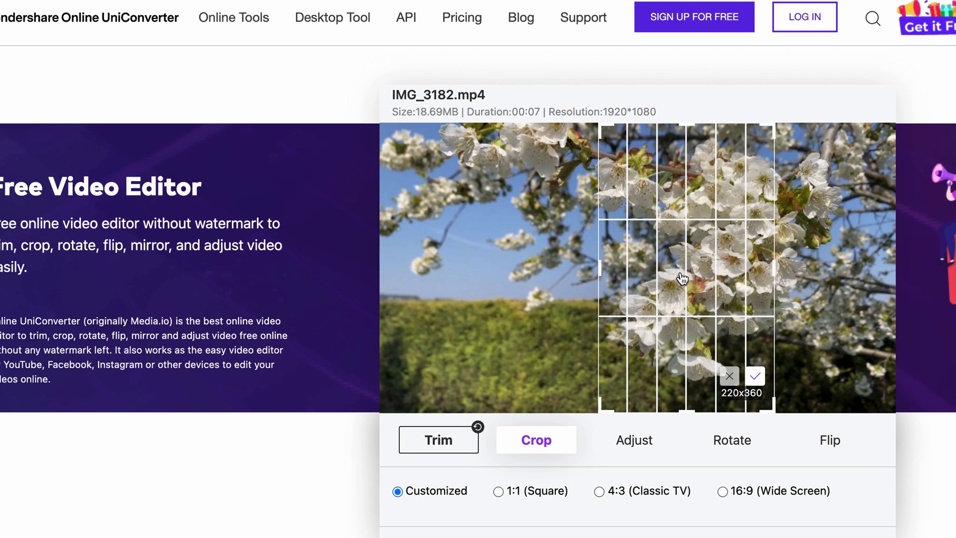
{"action": "mouse_move", "coordinate": [585, 280]}
{"action": "left_mouse_down"}
{"action": "mouse_move", "coordinate": [535, 277]}
{"action": "mouse_move", "coordinate": [706, 301]}
{"action": "left_mouse_up"}
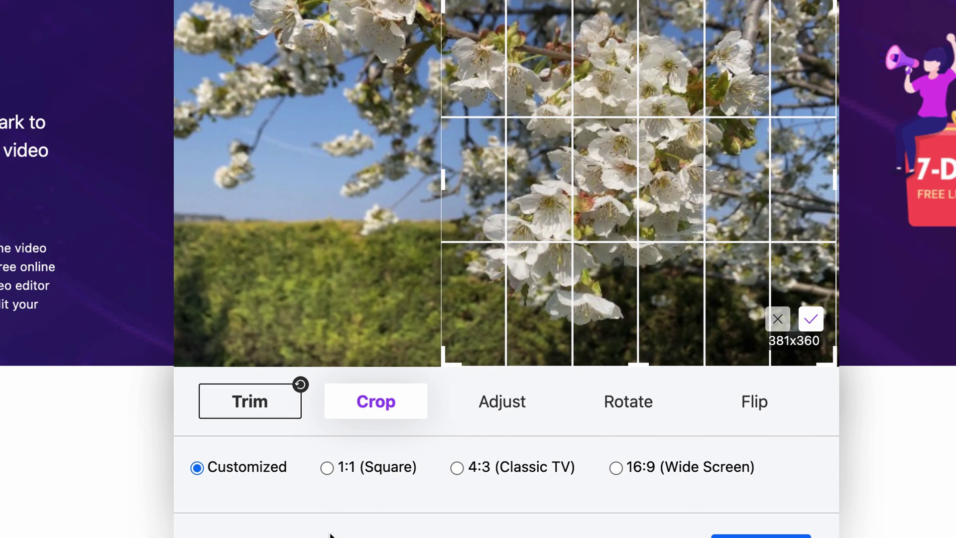
{"action": "left_click", "coordinate": [326, 467]}
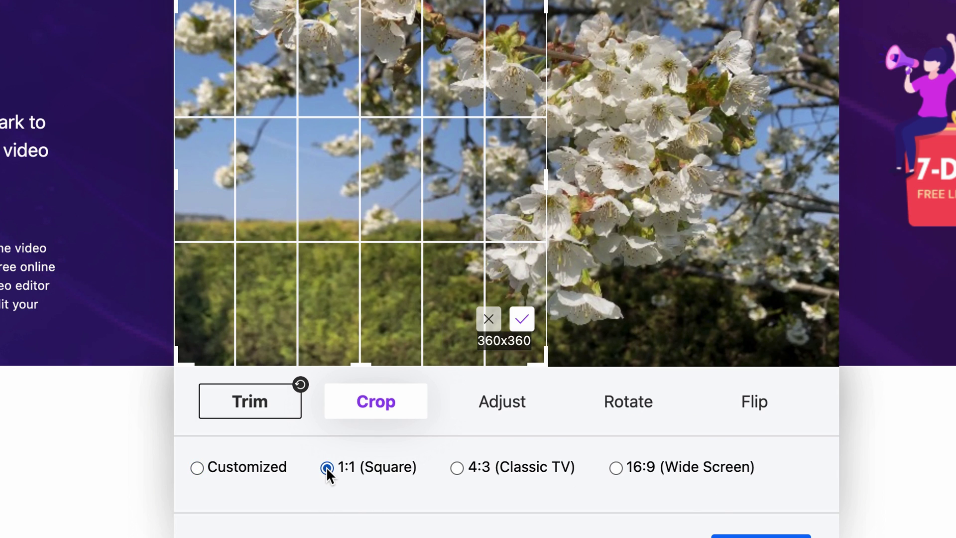
{"action": "left_click", "coordinate": [457, 467]}
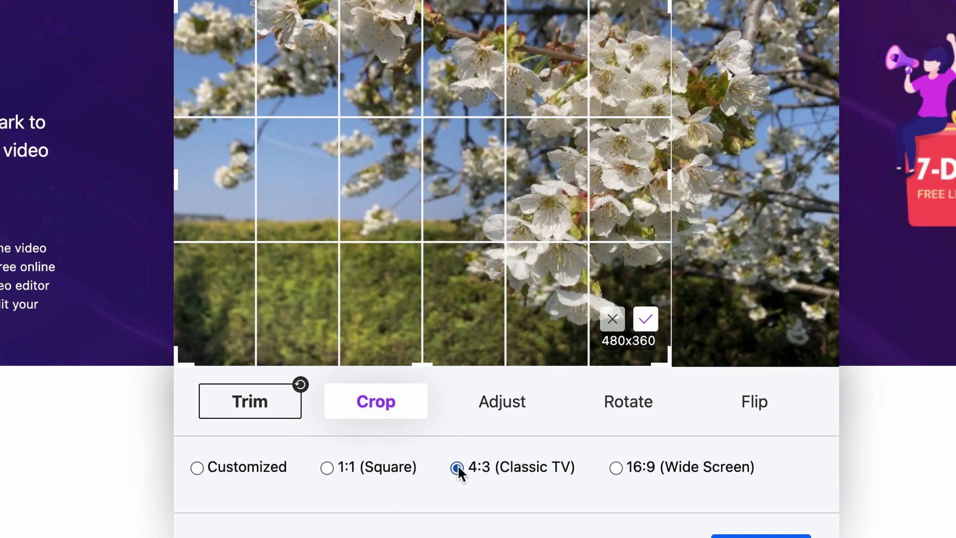
{"action": "left_click", "coordinate": [615, 467]}
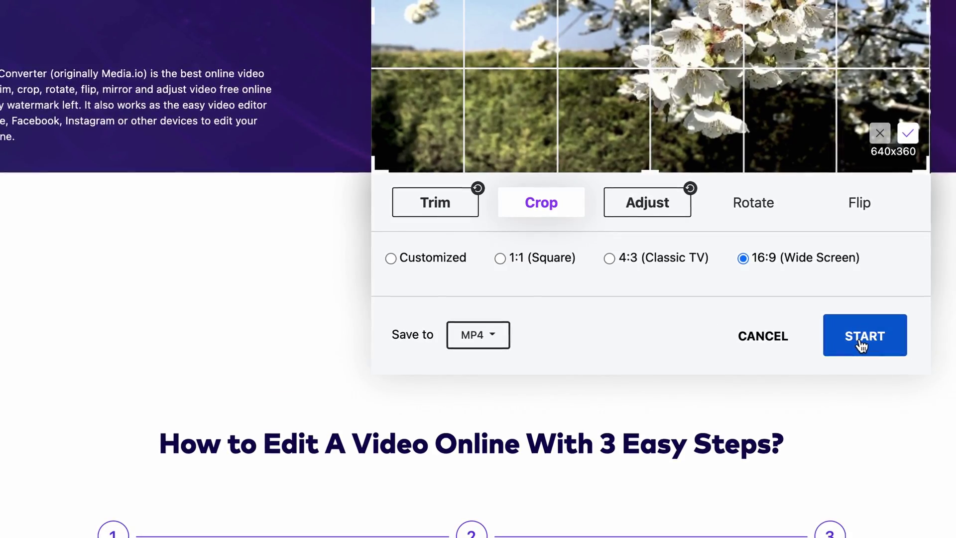
- Start processing the edited IMG_3182.mp4 with its crop and colour changes
{"action": "left_click", "coordinate": [860, 340]}
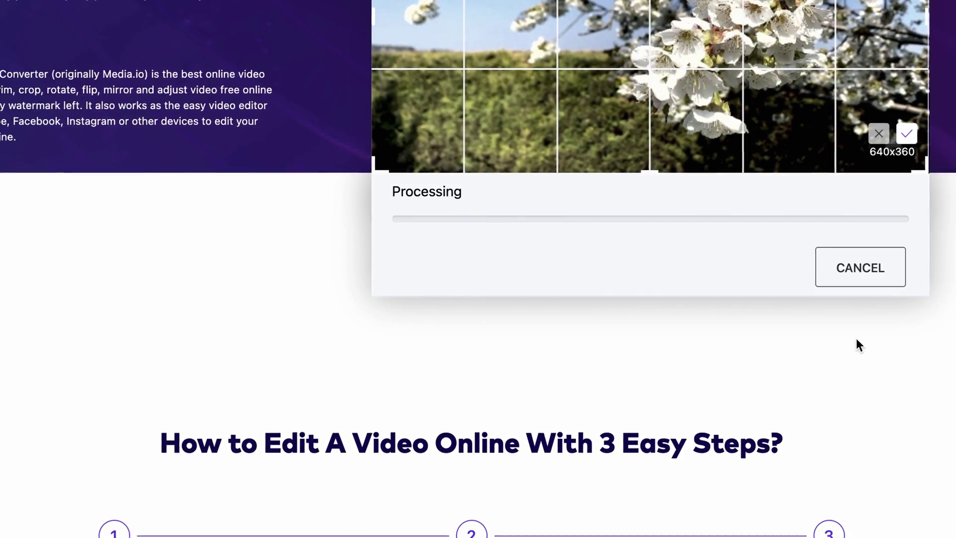
{"action": "scroll", "coordinate": [608, 340], "scroll_direction": "up", "scroll_amount": 5}
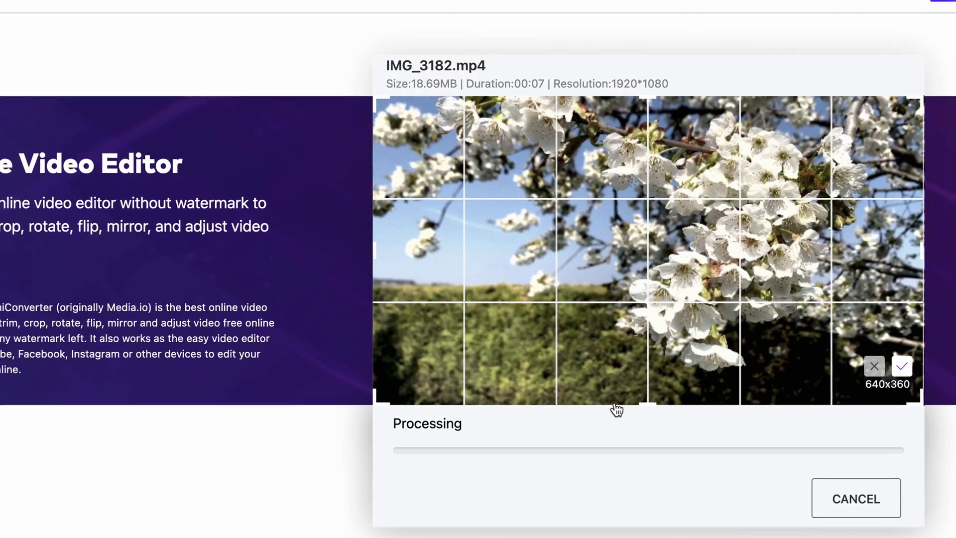